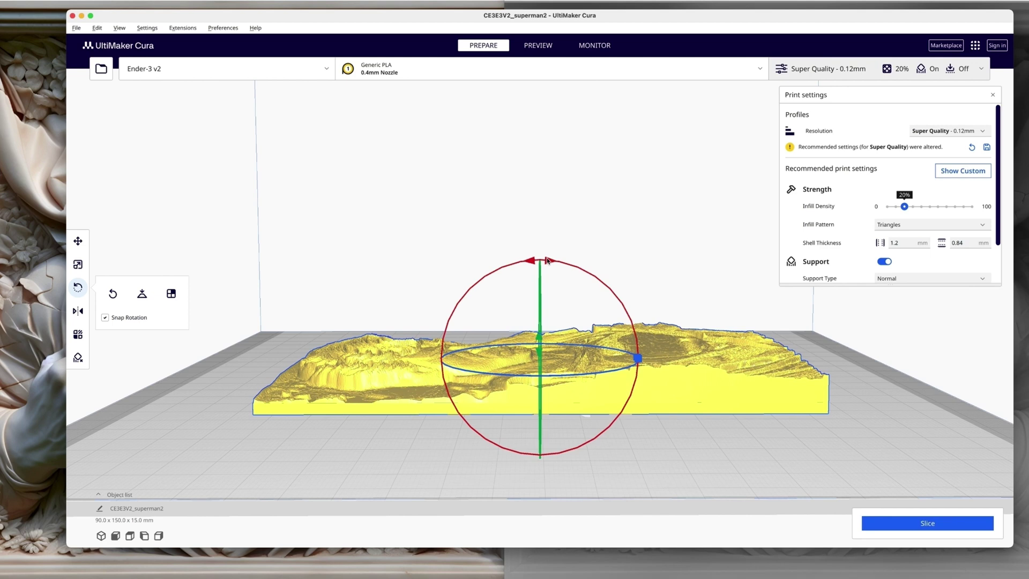
- Rotate the relief upright onto its edge at 90 × 15 × 150 mm, viewing it squarely
{"action": "left_click_drag", "start_coordinate": [546, 261], "coordinate": [656, 464]}
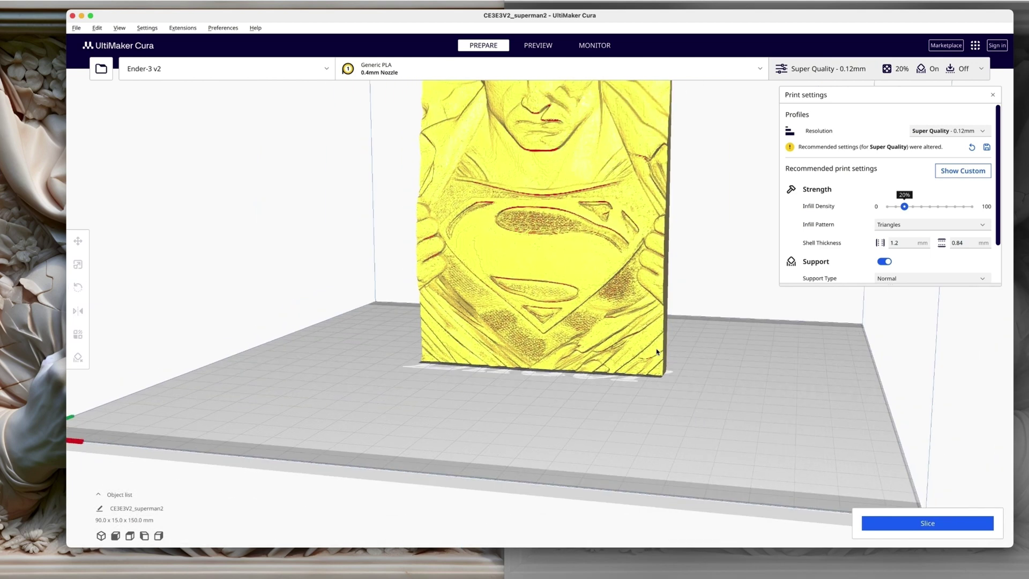
{"action": "right_click_drag", "start_coordinate": [661, 288], "coordinate": [689, 278]}
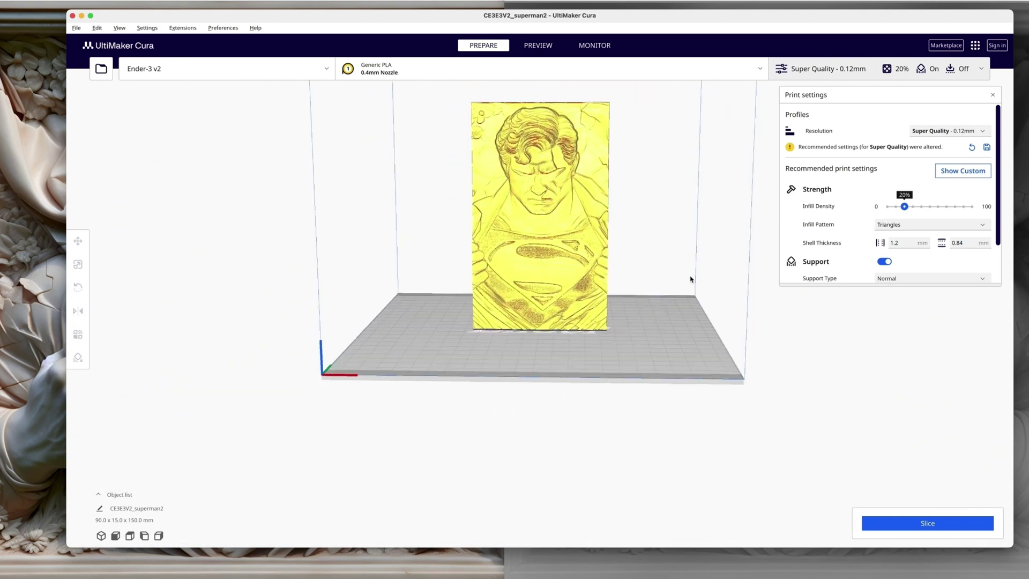